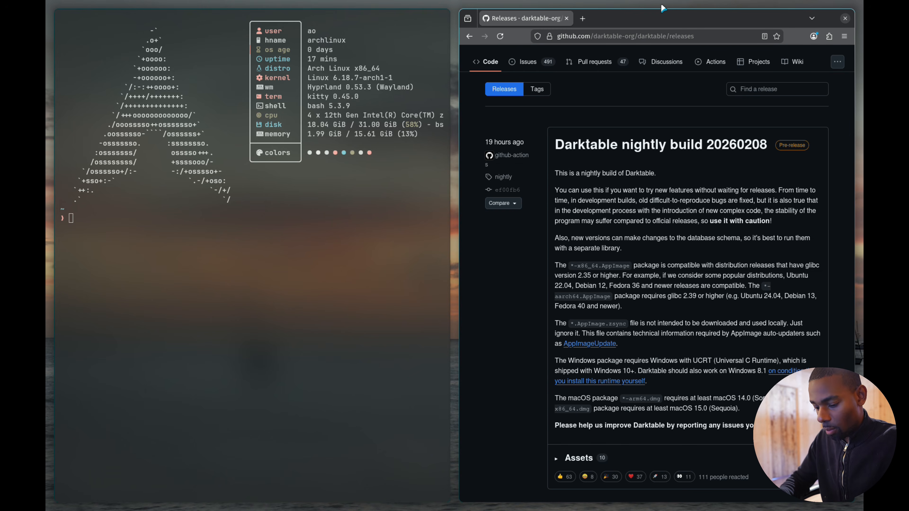
# - Launch darktable, maximise its window, and open the Patagonian lake ARW photo beside the DNG HDR version in the darkroom
pyautogui.press('super+ctrl+Return')
pyautogui.press('Return')
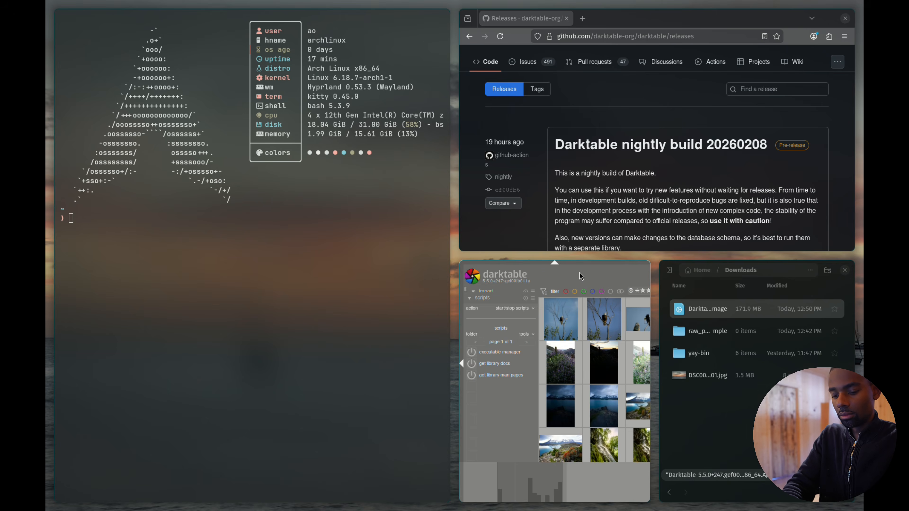
pyautogui.press('super+m')
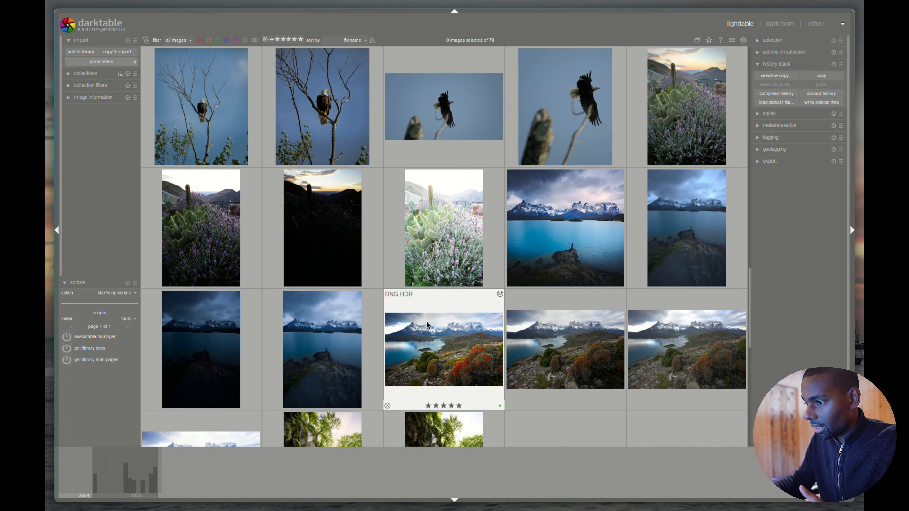
pyautogui.doubleClick(551, 333)
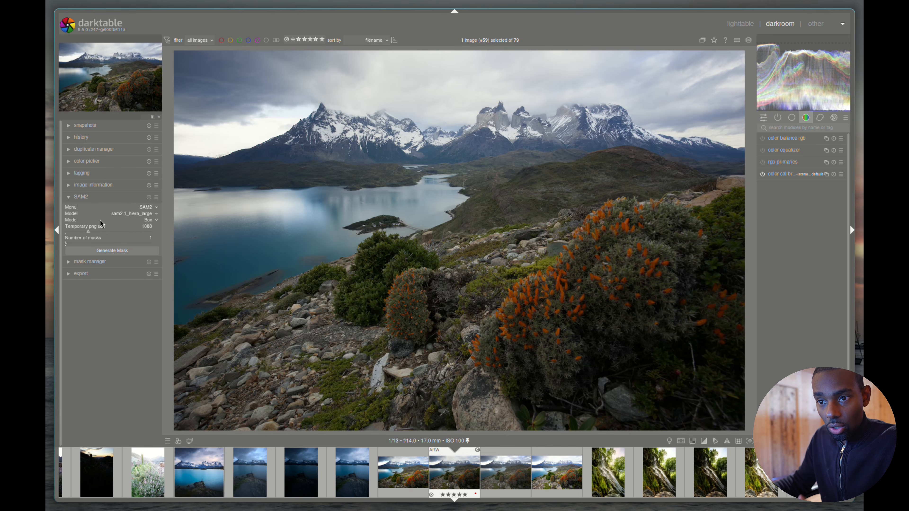
# - Set the SAM2 model to sam2.1_hiera_tiny and its selection mode to Points
pyautogui.click(143, 214)
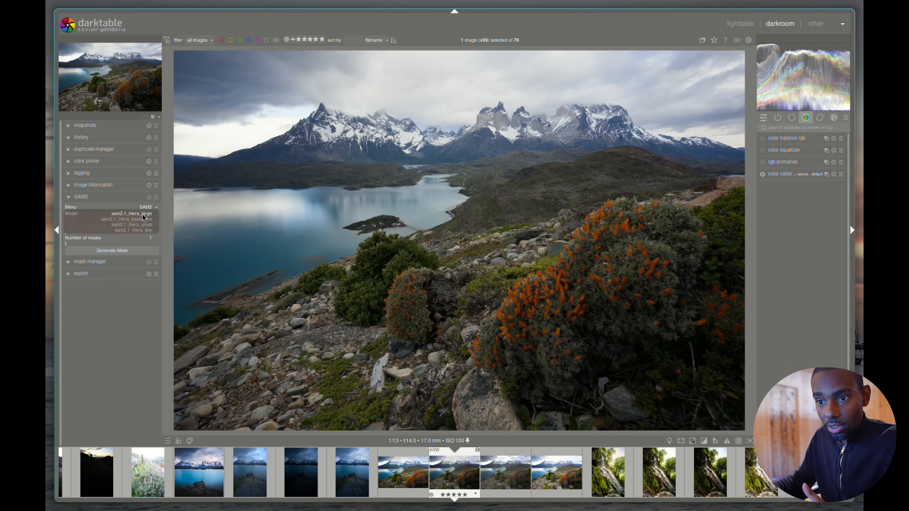
pyautogui.click(142, 230)
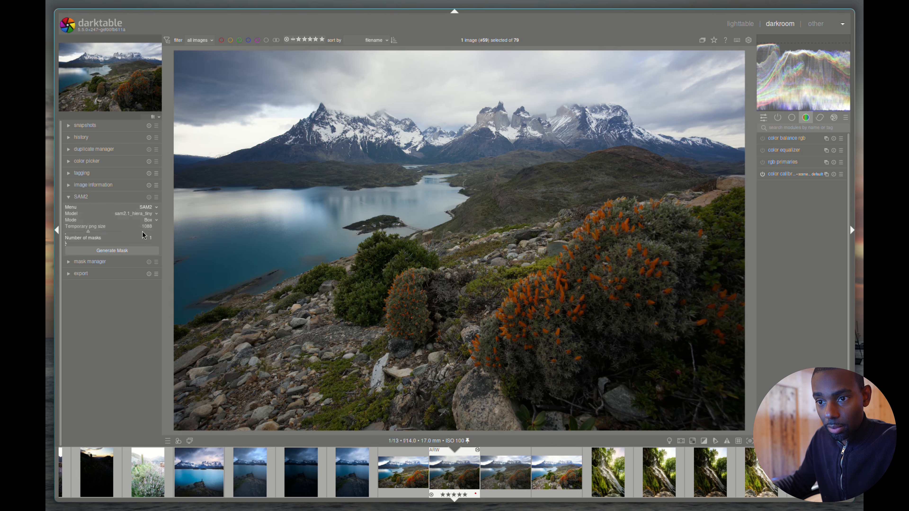
pyautogui.click(153, 220)
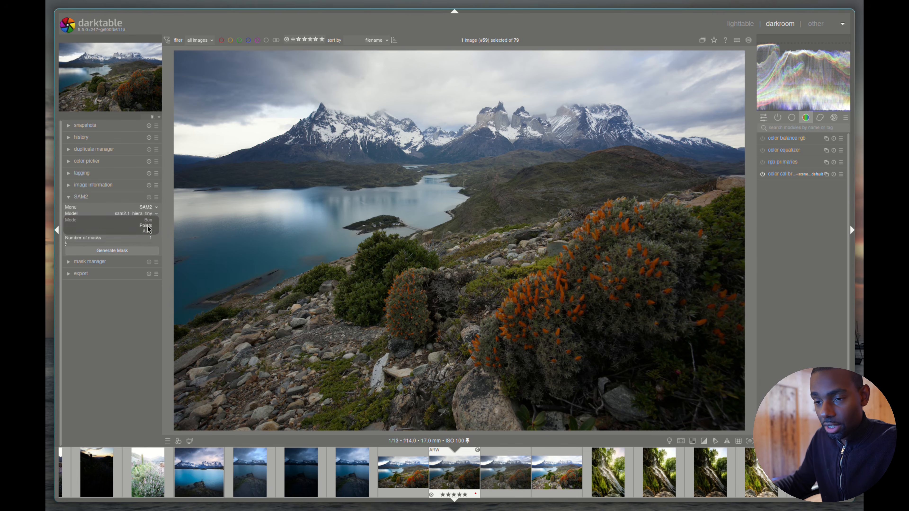
pyautogui.click(148, 226)
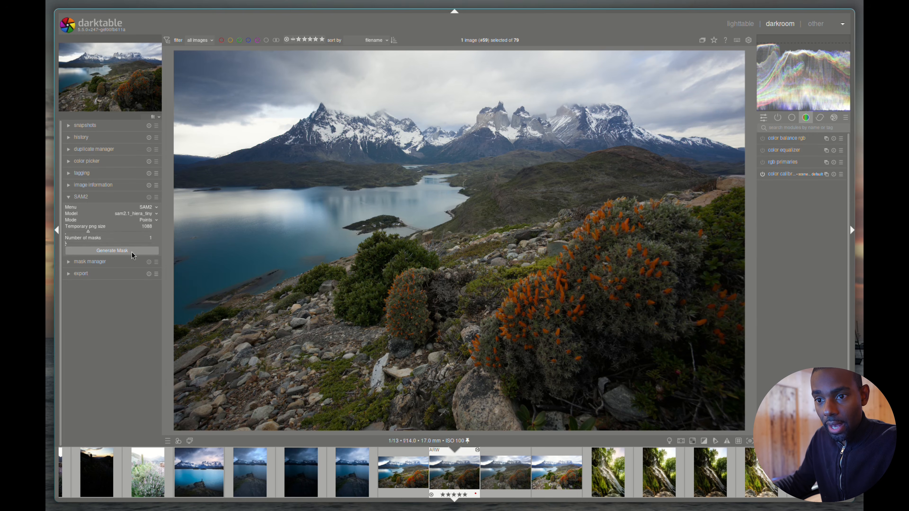
# - Generate a SAM2 mask of the sky by placing one point in the clouds, and accept it
pyautogui.click(131, 252)
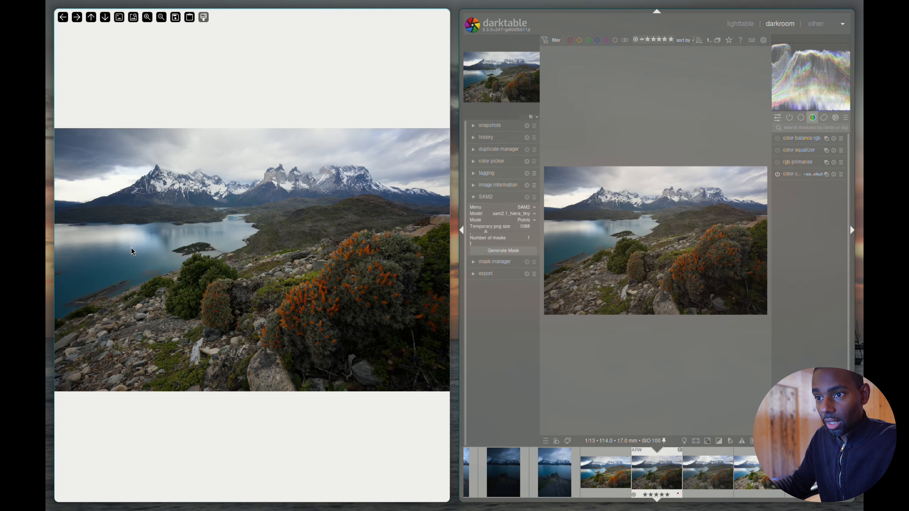
pyautogui.click(211, 150)
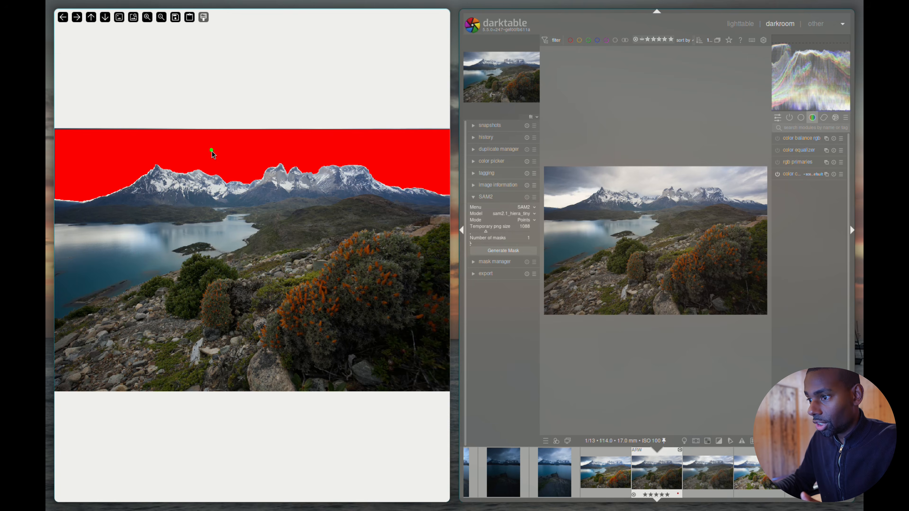
pyautogui.press('Return')
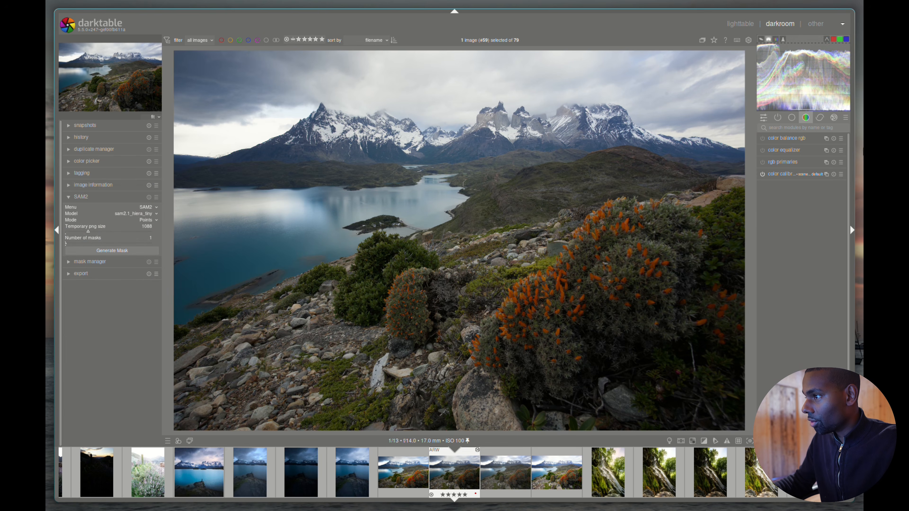
# - Find the external raster masks module by searching "ex" and load DSC04538_20260208_201847_263402_mask.png from Pictures
pyautogui.click(807, 127)
pyautogui.write('ex')
pyautogui.click(791, 174)
pyautogui.click(764, 192)
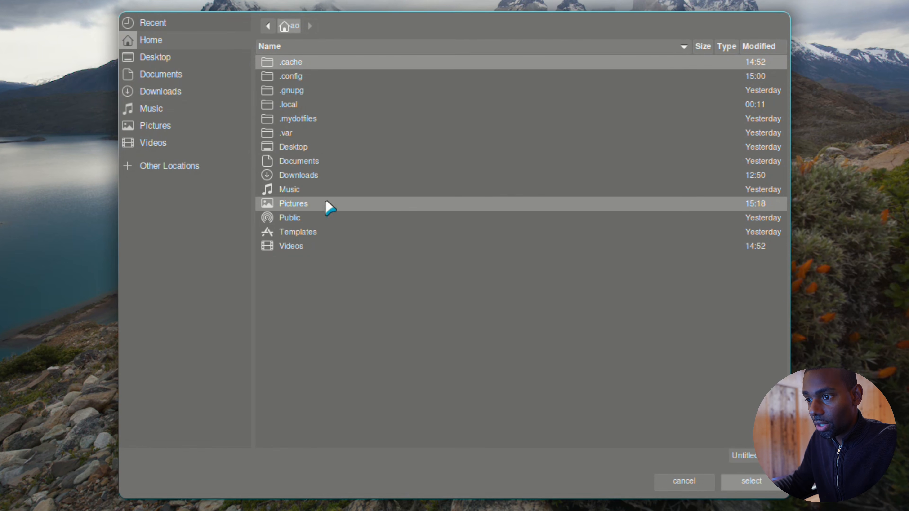
pyautogui.click(347, 211)
pyautogui.doubleClick(306, 204)
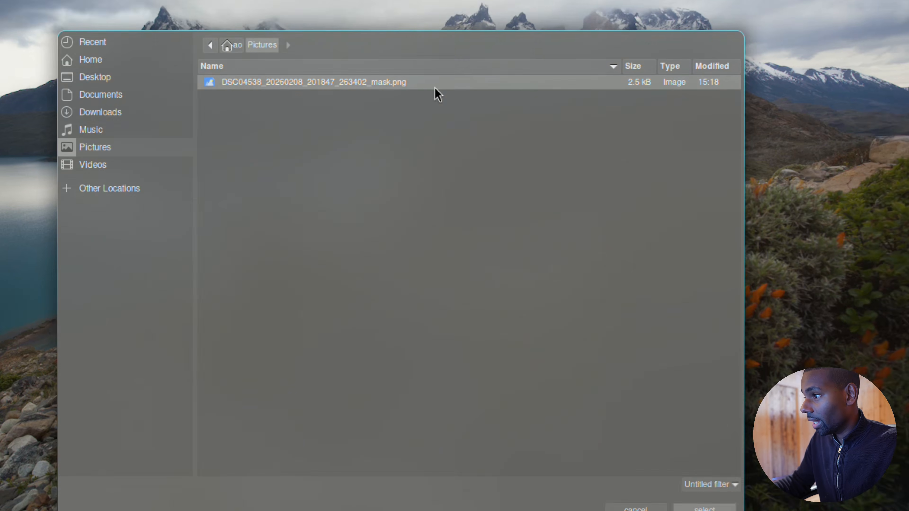
pyautogui.doubleClick(434, 88)
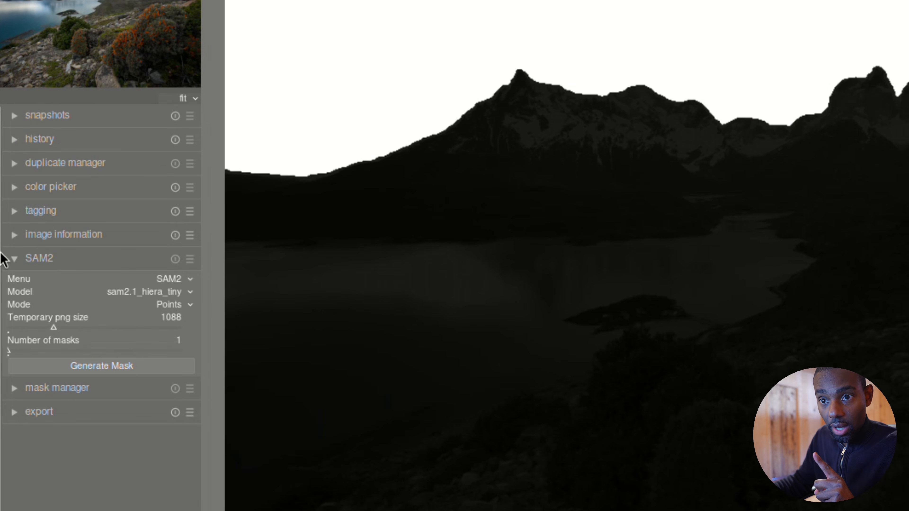
# - Collapse SAM2, show the created shapes in the mask manager, and reset the external raster masks module
pyautogui.click(14, 259)
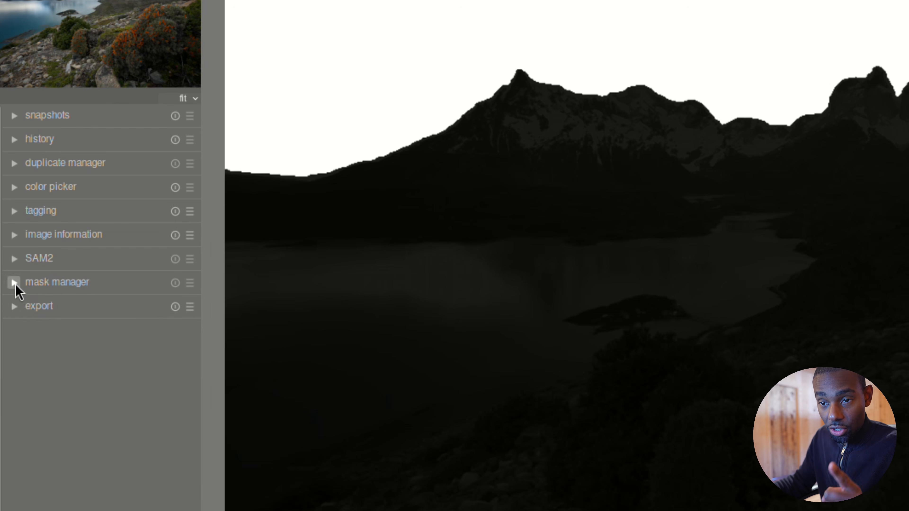
pyautogui.click(15, 283)
pyautogui.click(60, 319)
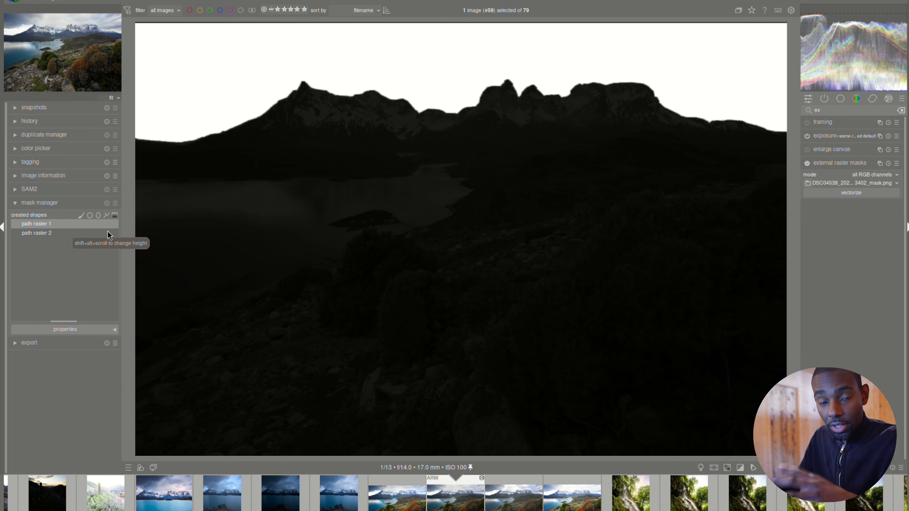
pyautogui.moveTo(157, 209)
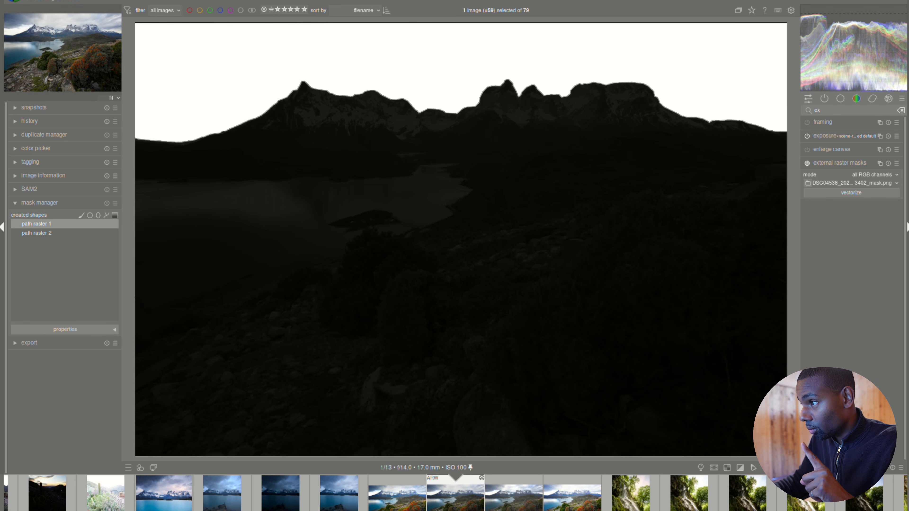
pyautogui.click(889, 164)
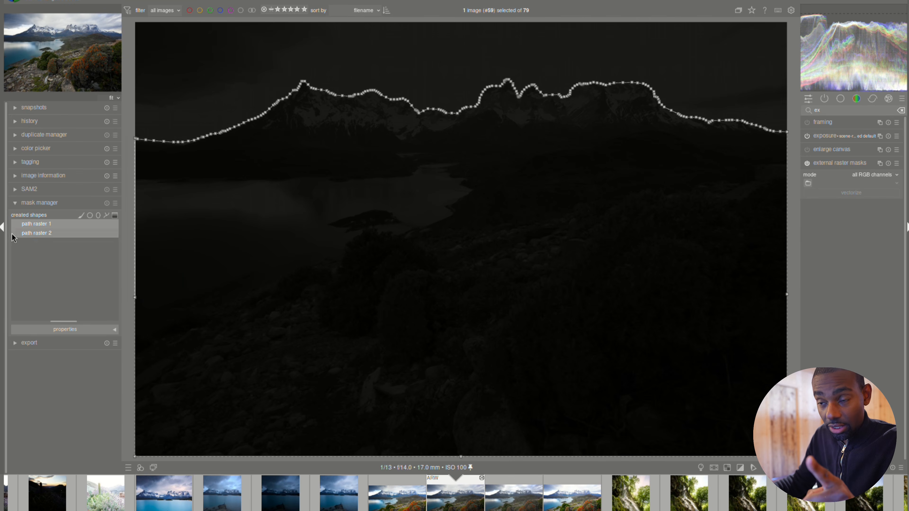
# - Delete the path raster 2 shape from the mask manager
pyautogui.click(36, 233)
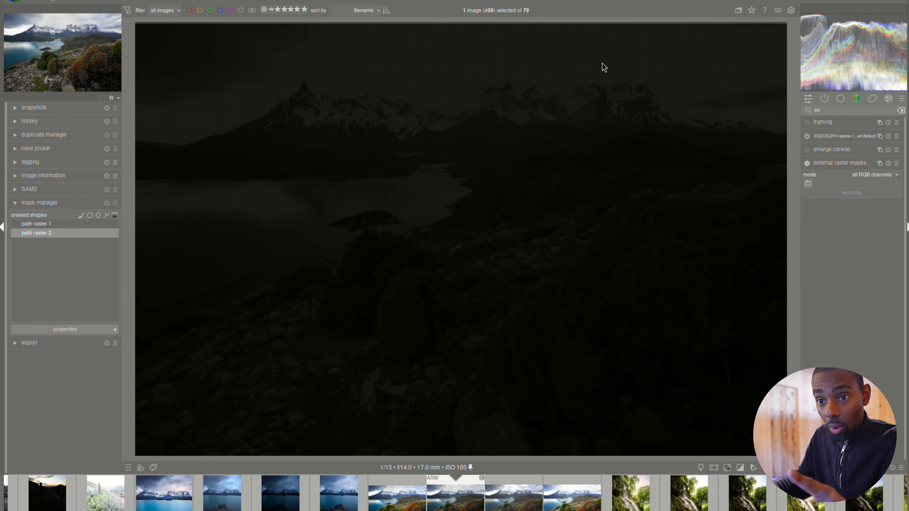
pyautogui.rightClick(32, 236)
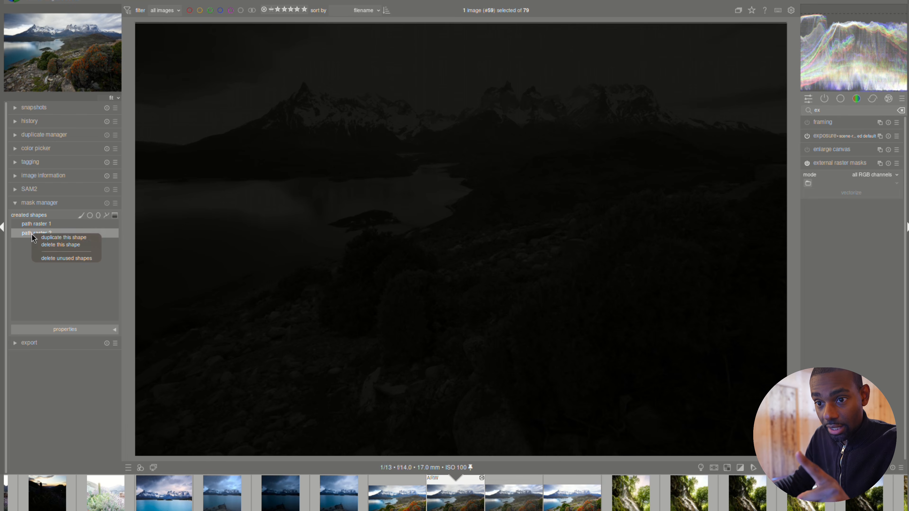
pyautogui.click(59, 245)
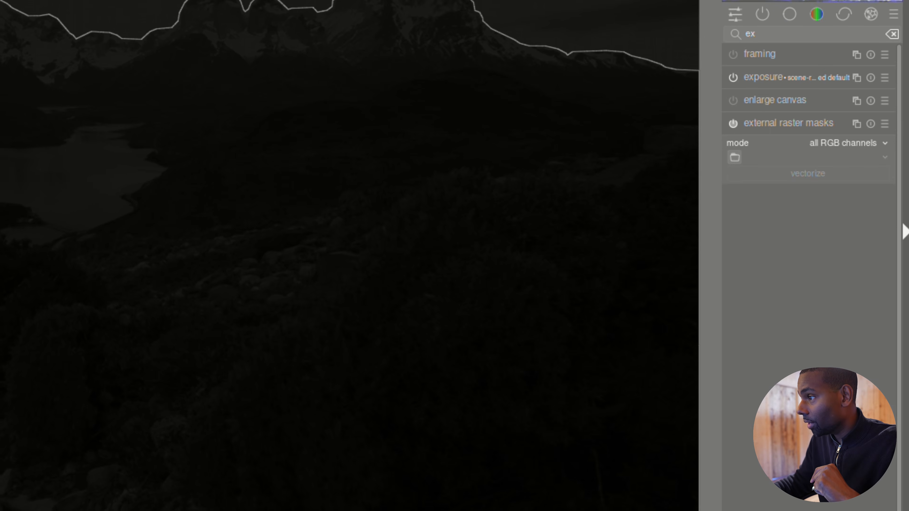
# - Enable a drawn and parametric mask on the exposure module and add the existing path raster shape as its drawn mask
pyautogui.click(837, 79)
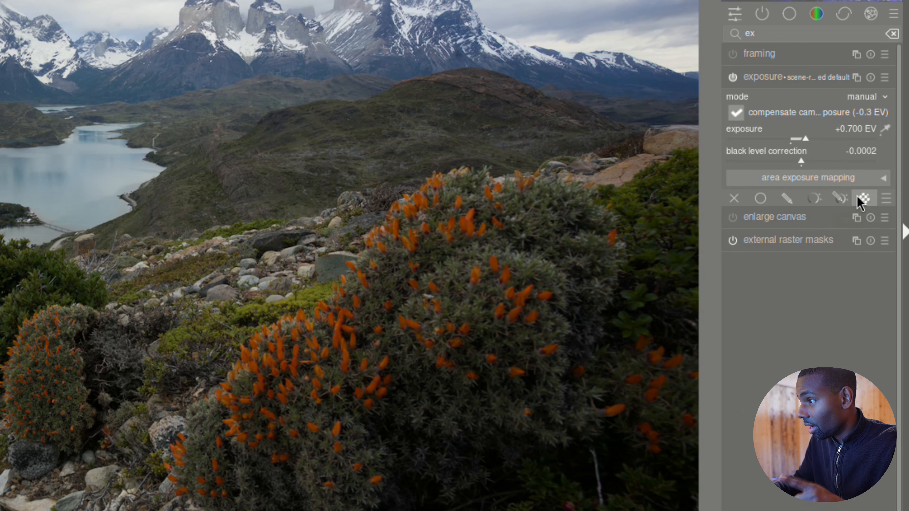
pyautogui.click(840, 199)
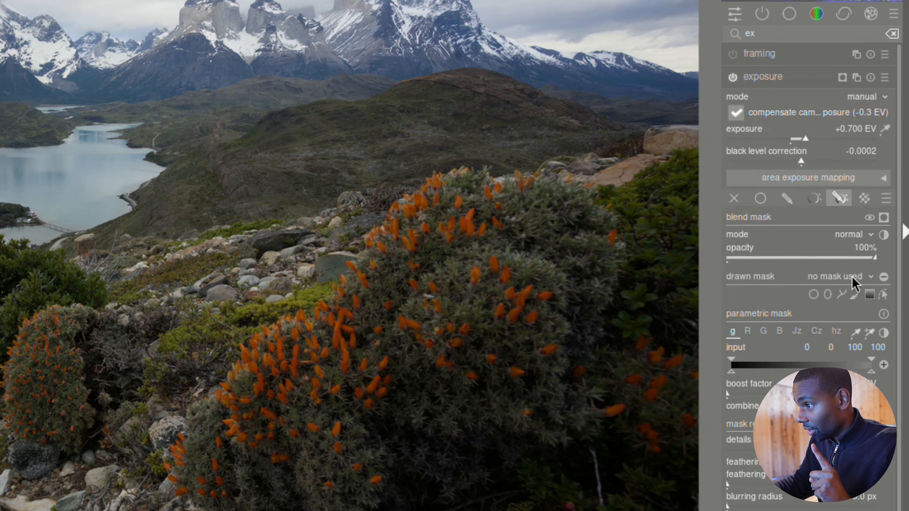
pyautogui.click(861, 280)
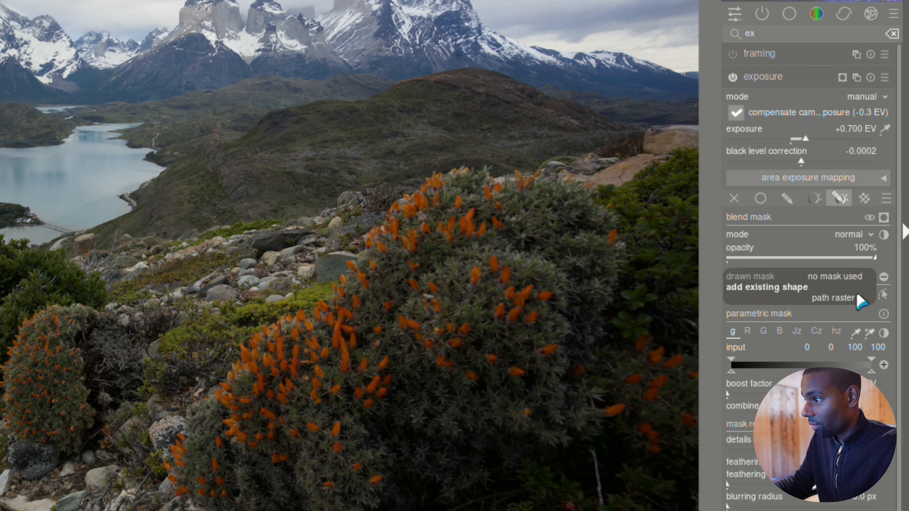
pyautogui.click(859, 299)
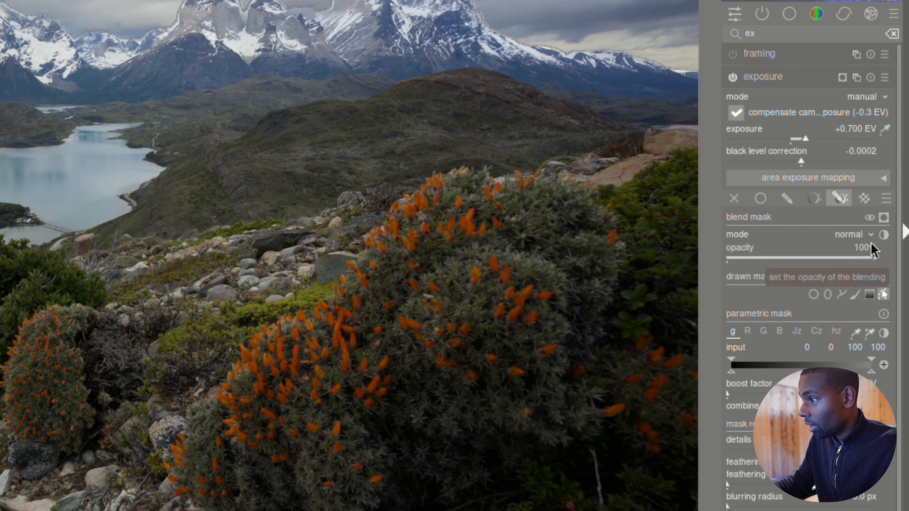
# - Show the exposure mask overlay with the drawn mask inverted, and set the parametric g input range to 11.8, 47.1, 100, 100
pyautogui.click(883, 217)
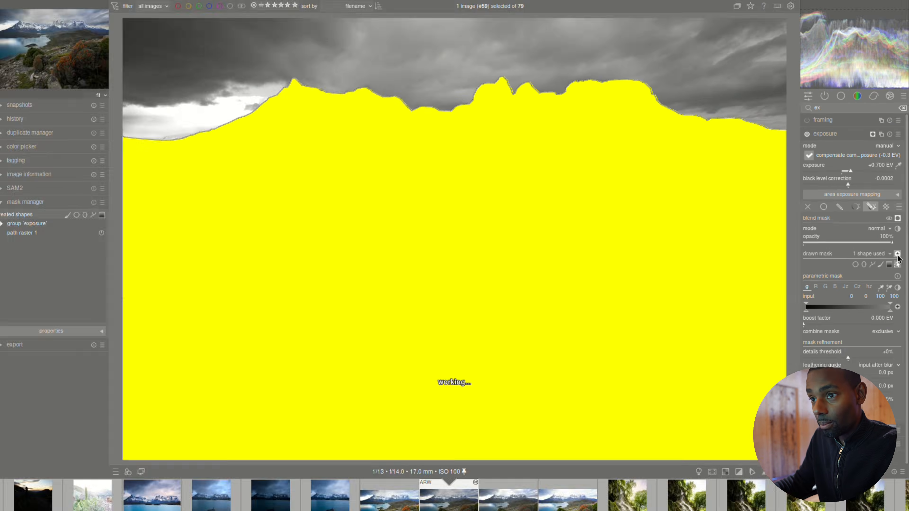
pyautogui.click(883, 277)
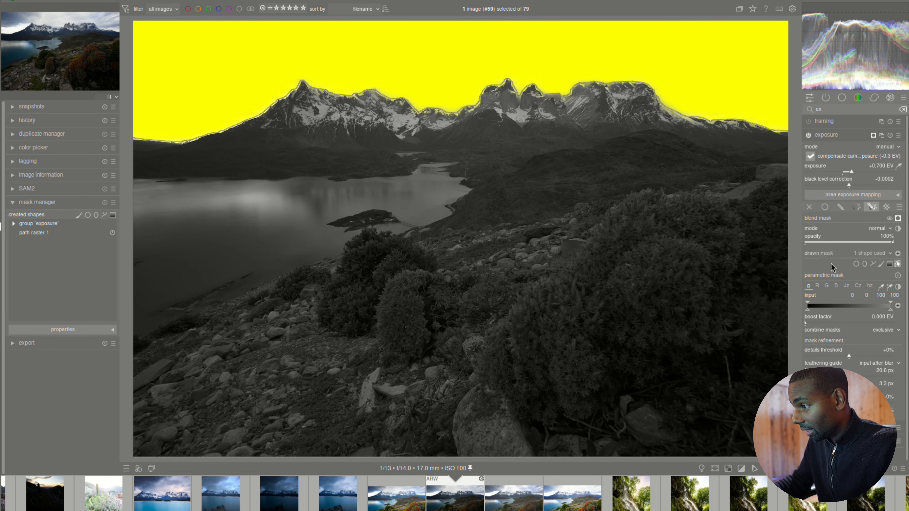
pyautogui.moveTo(808, 309); pyautogui.dragTo(847, 314)
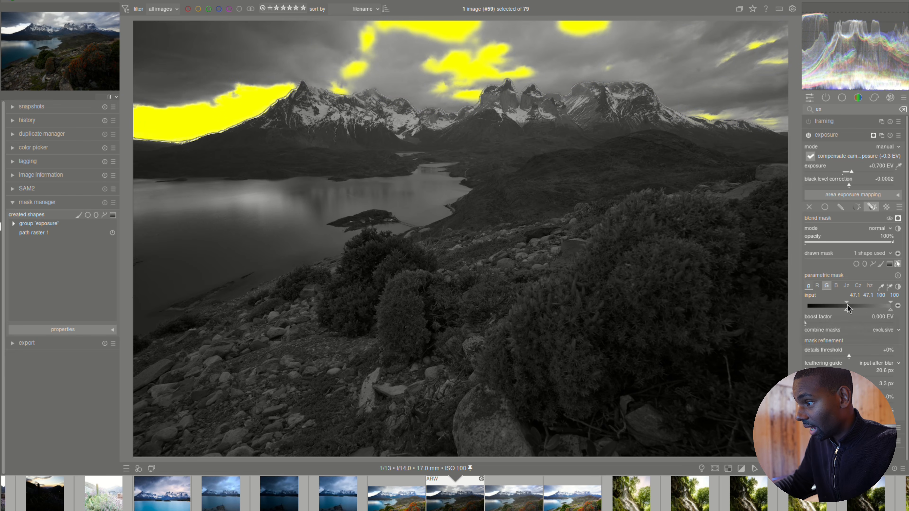
pyautogui.moveTo(845, 309); pyautogui.dragTo(817, 311)
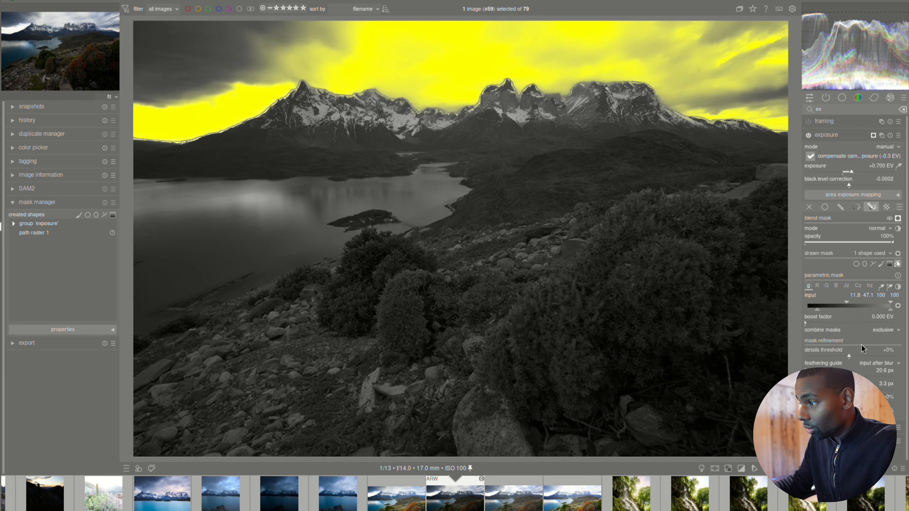
# - Add a near-vertical gradient to the exposure mask and place it slightly left of the photo's centre, keeping the right side of the sky masked
pyautogui.click(890, 264)
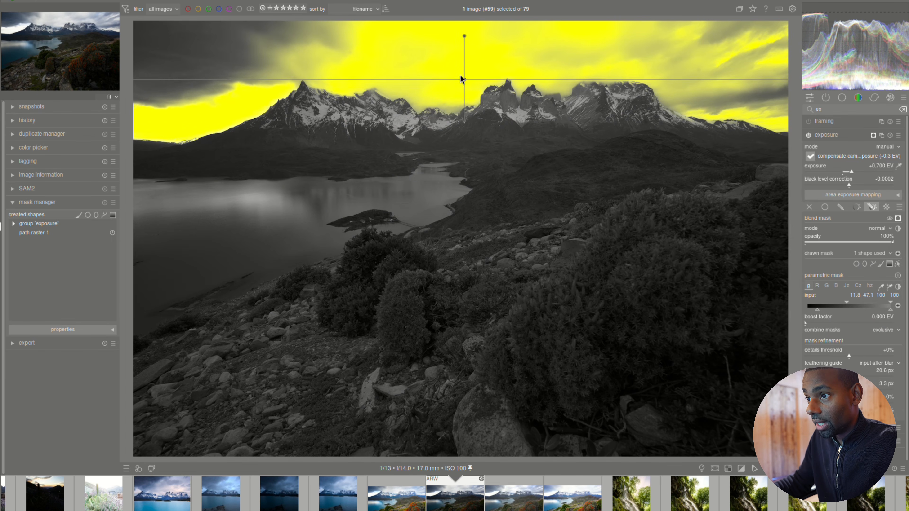
pyautogui.moveTo(456, 61); pyautogui.dragTo(457, 41)
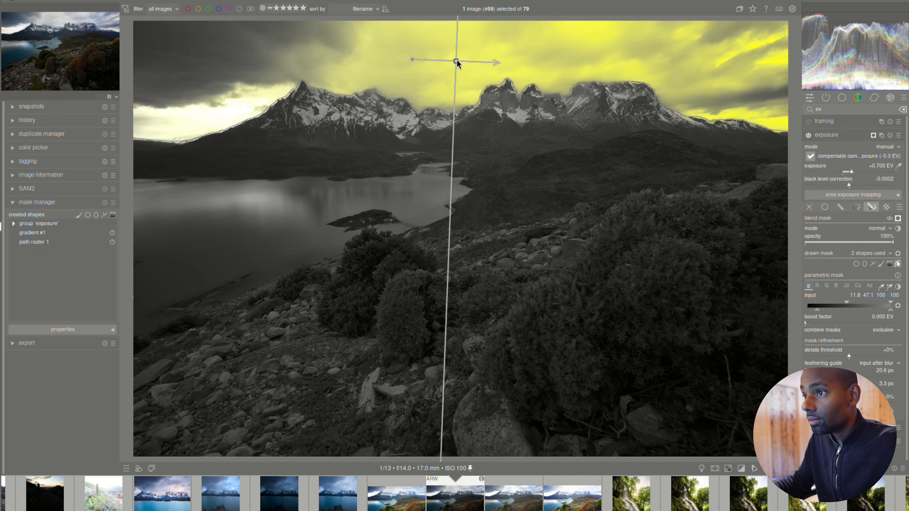
pyautogui.moveTo(456, 61); pyautogui.dragTo(374, 61)
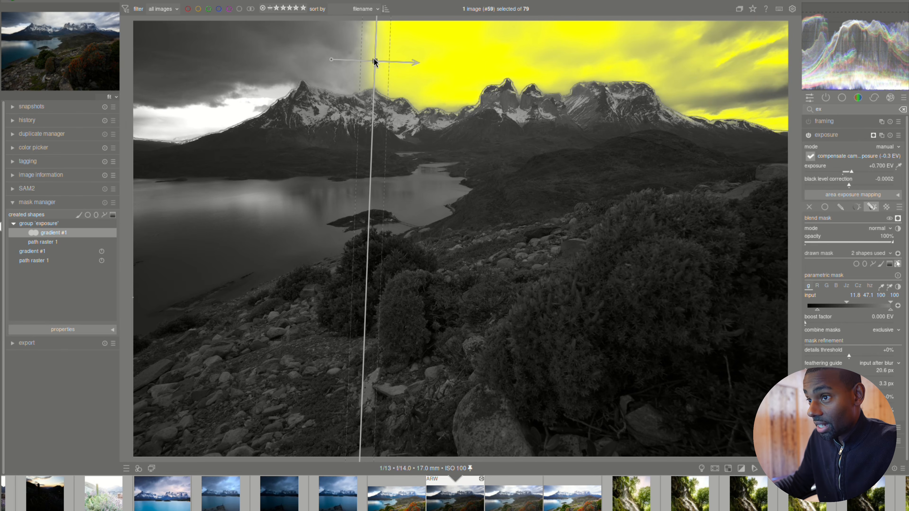
pyautogui.moveTo(374, 62); pyautogui.dragTo(401, 71)
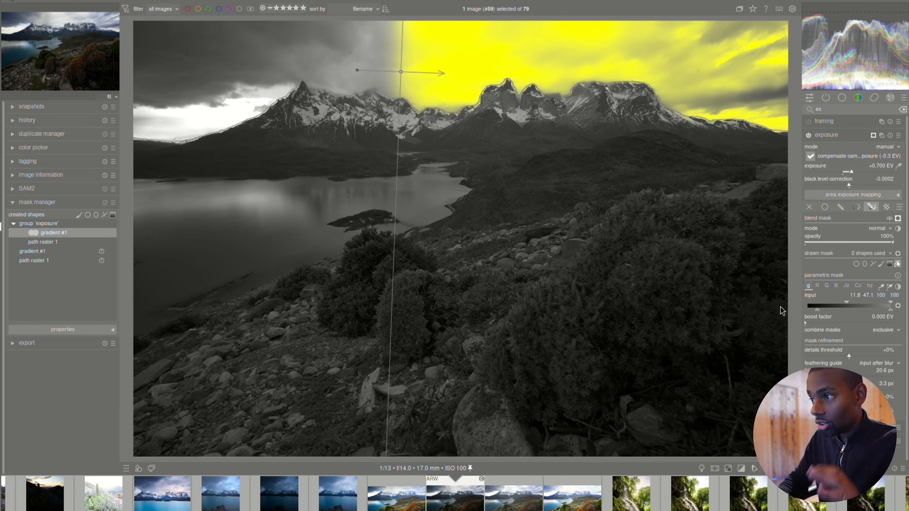
# - Switch to the file manager beside the photo editor and open a folder from Home
pyautogui.press('super+Left')
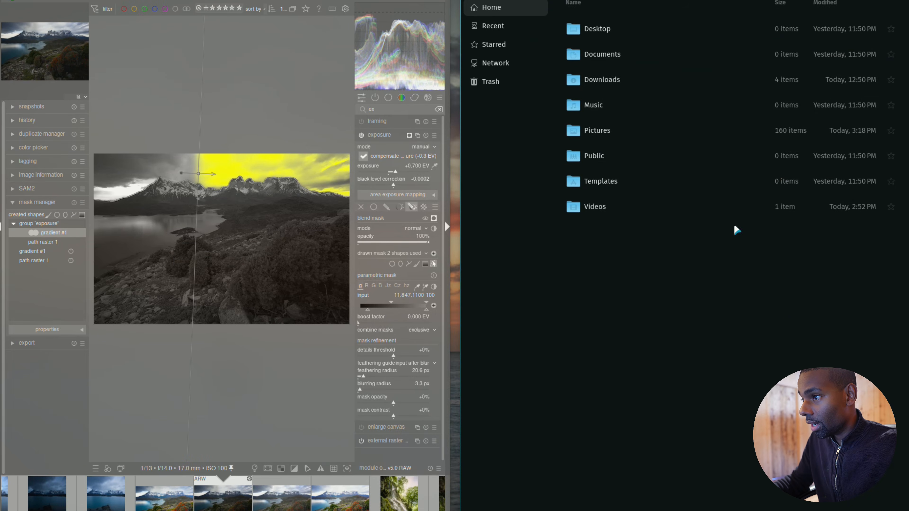
pyautogui.doubleClick(644, 157)
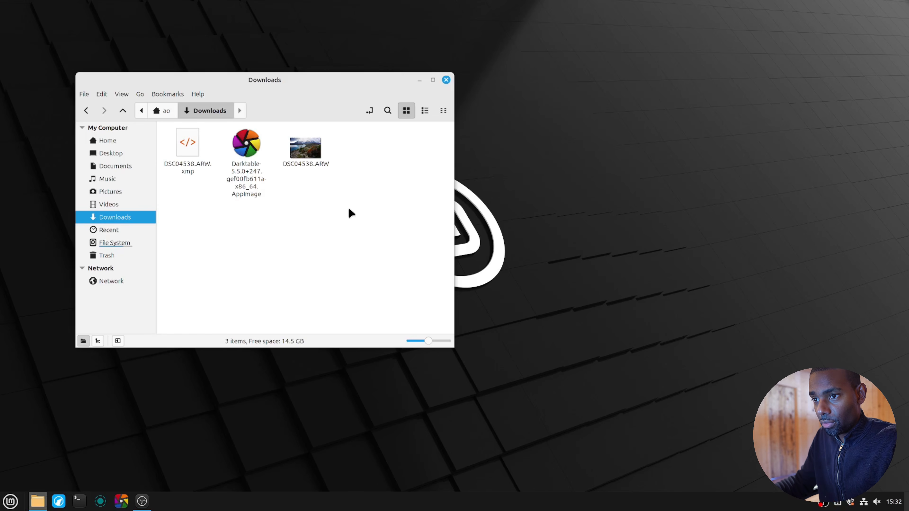
# - Select DSC04538.ARW and its XMP sidecar in Downloads, and launch the Darktable 5.5.0 AppImage from the same folder into a workspace
pyautogui.click(302, 153)
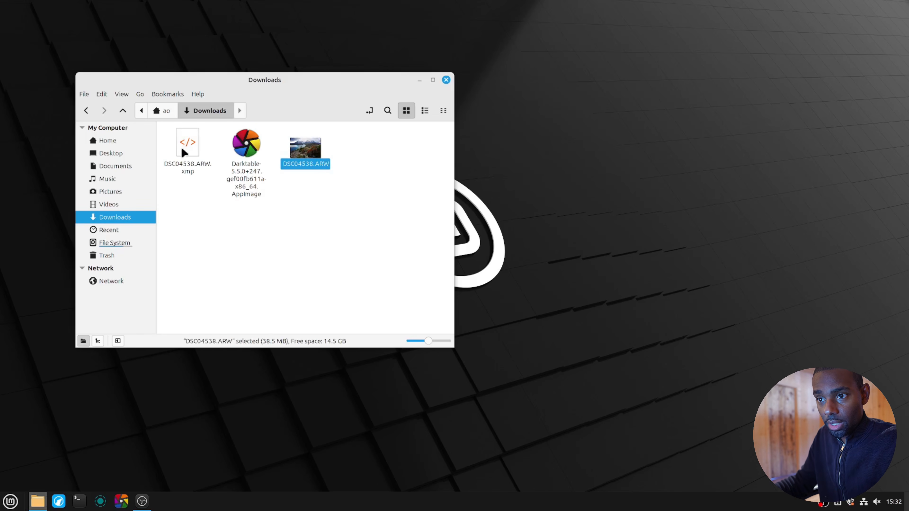
pyautogui.keyDown('ctrl'); pyautogui.click(189, 143); pyautogui.keyUp('ctrl')
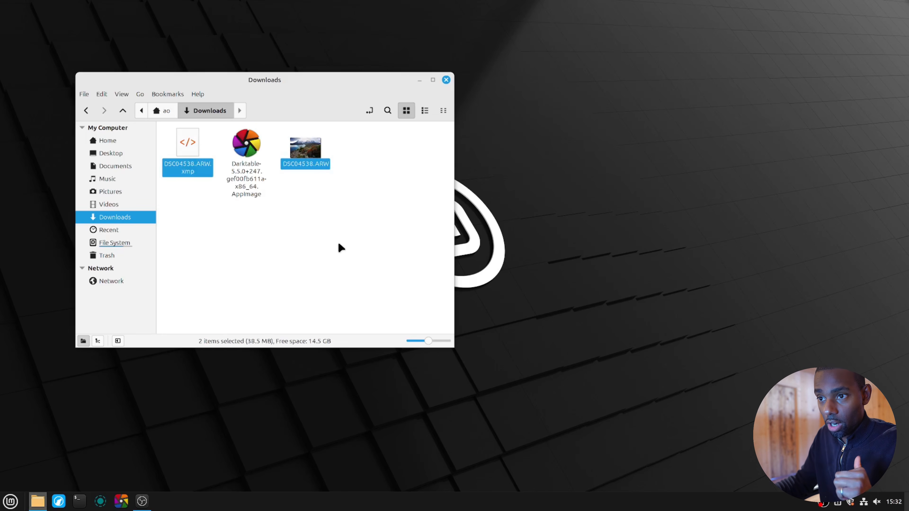
pyautogui.doubleClick(253, 149)
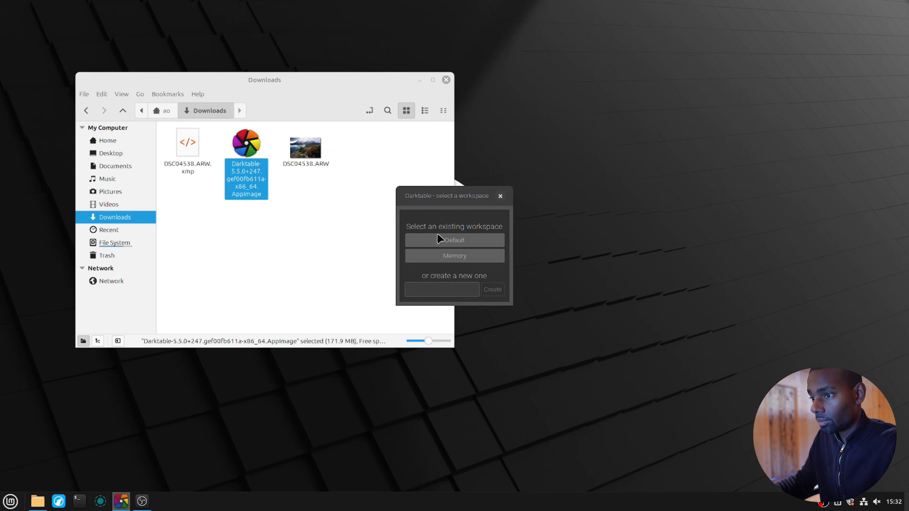
pyautogui.click(429, 281)
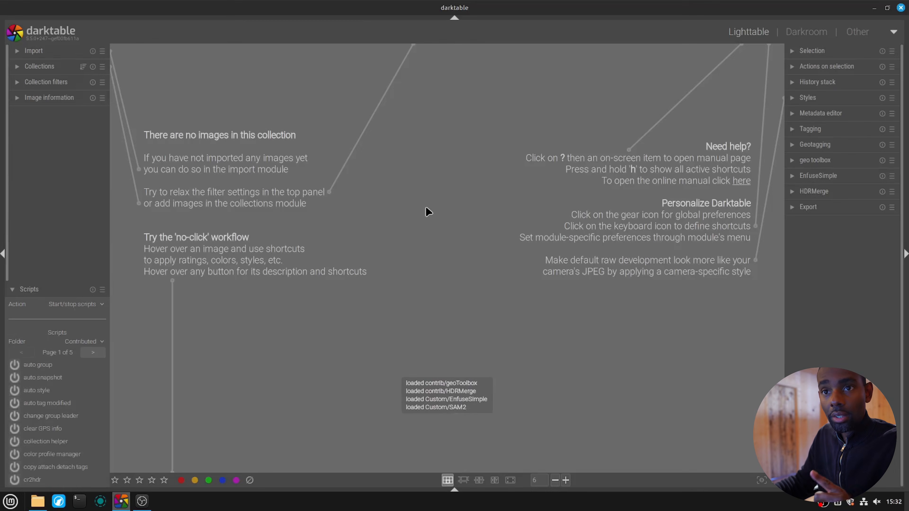
# - Add DSC04538.ARW from the Downloads folder under Home to the darktable library
pyautogui.click(20, 51)
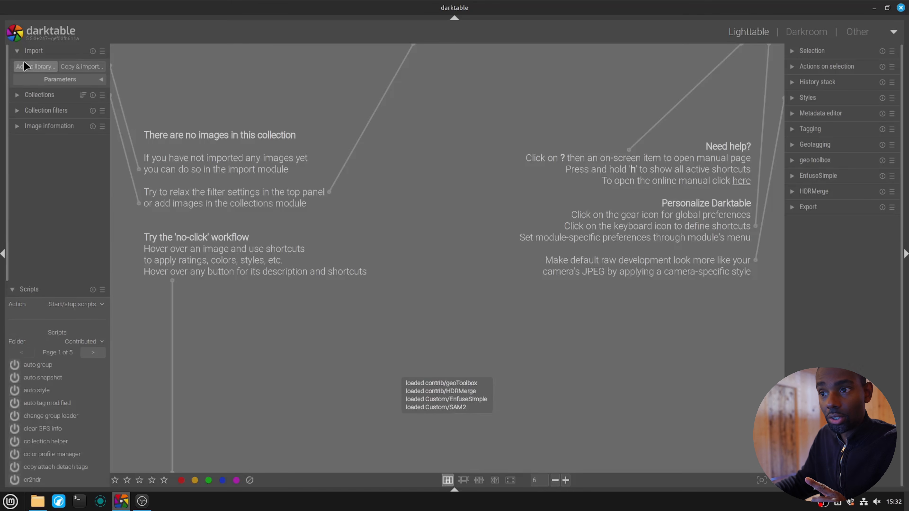
pyautogui.click(25, 64)
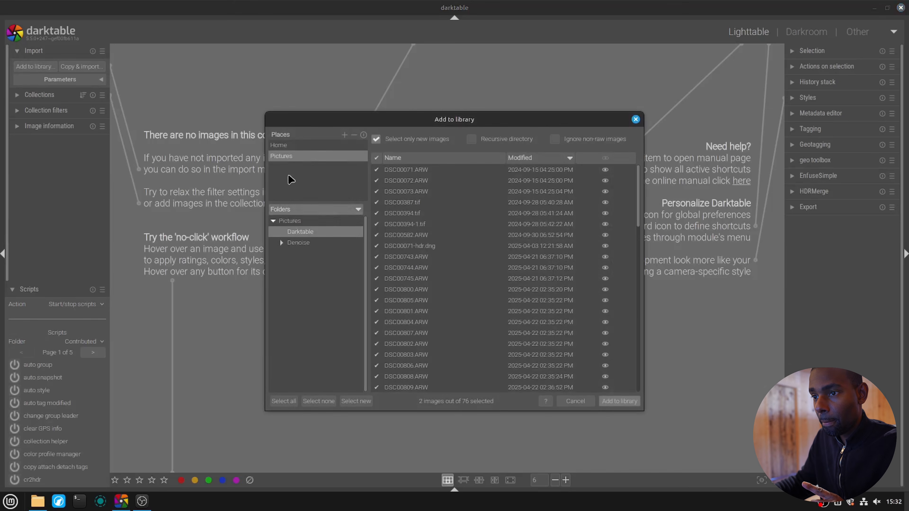
pyautogui.click(286, 145)
pyautogui.click(299, 254)
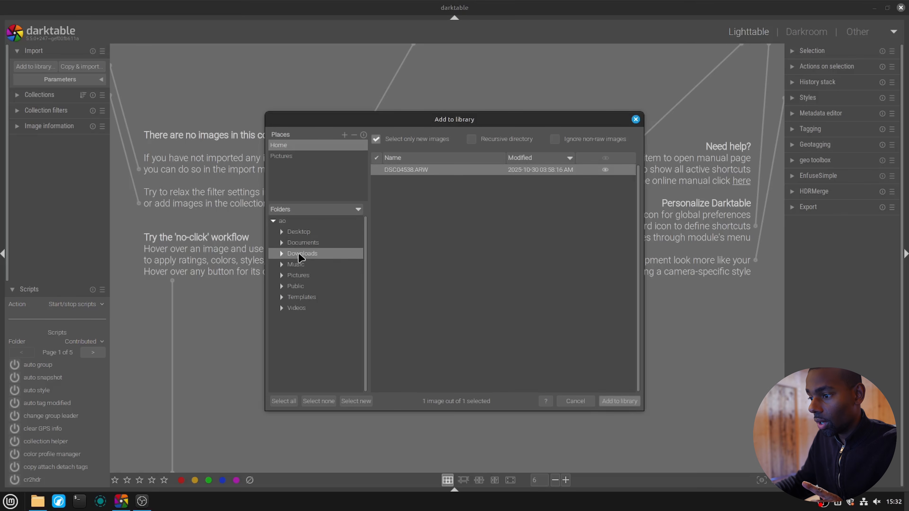
pyautogui.click(635, 401)
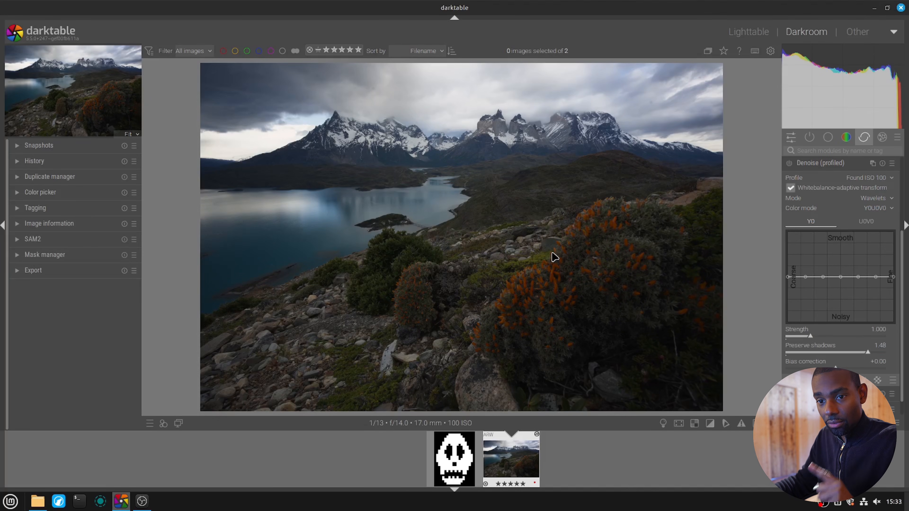
# - Examine the created shapes and the exposure module's mask, showing its mask overlay and the editable outlines of its drawn shapes
pyautogui.click(17, 255)
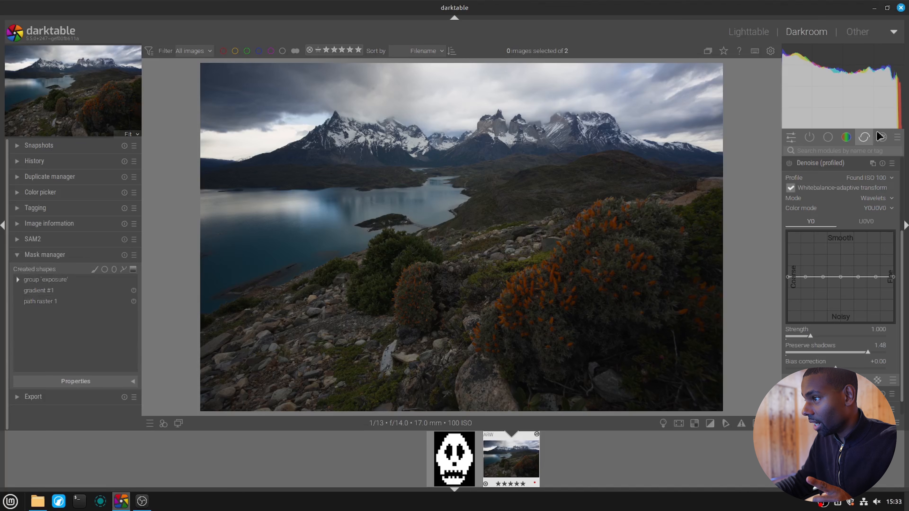
pyautogui.click(810, 138)
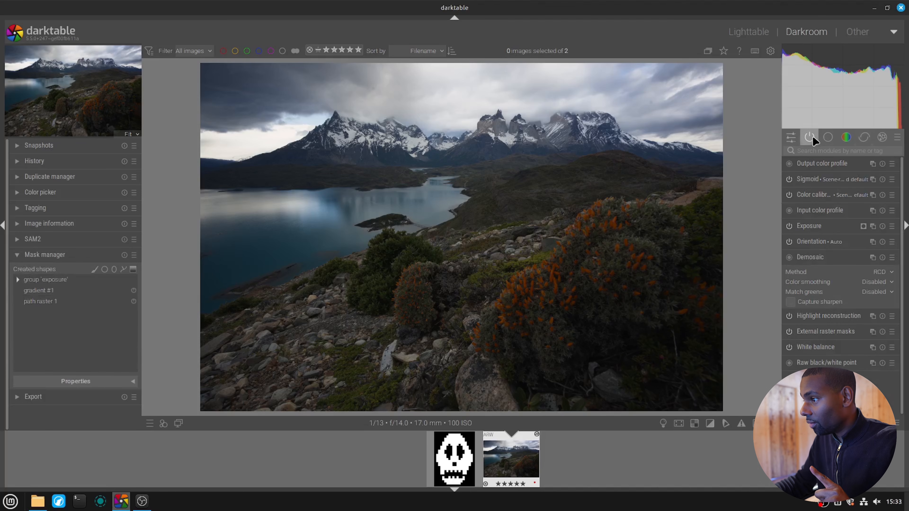
pyautogui.click(829, 229)
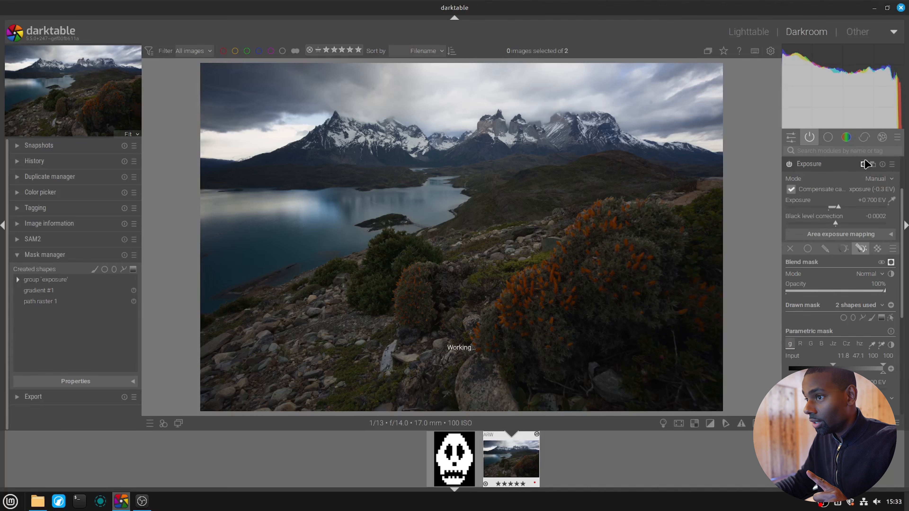
pyautogui.click(865, 164)
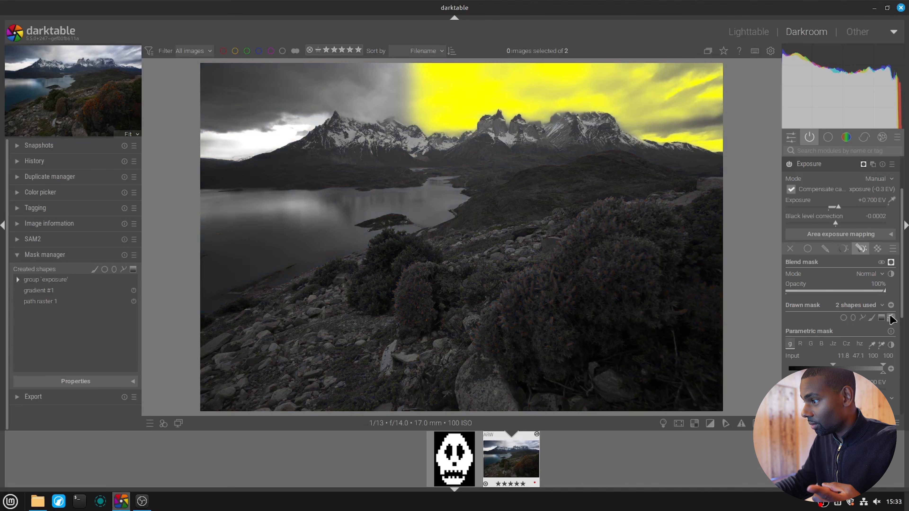
pyautogui.click(891, 318)
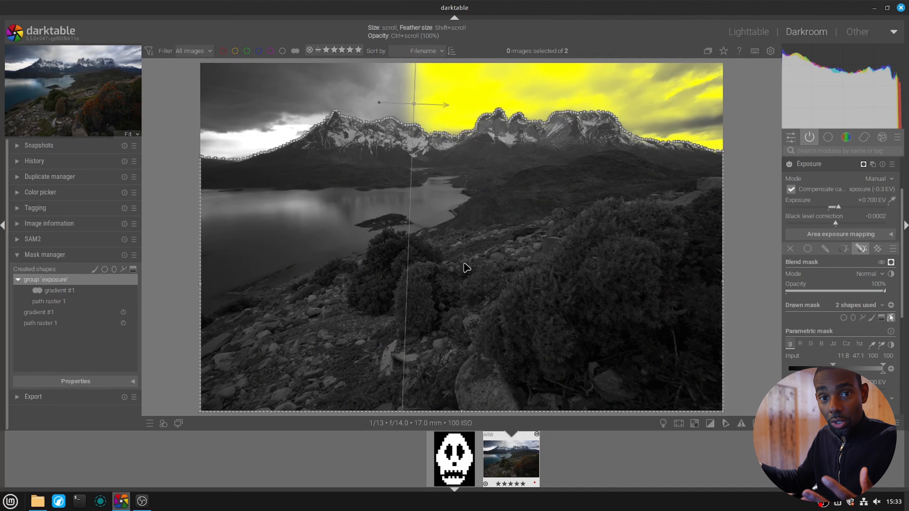